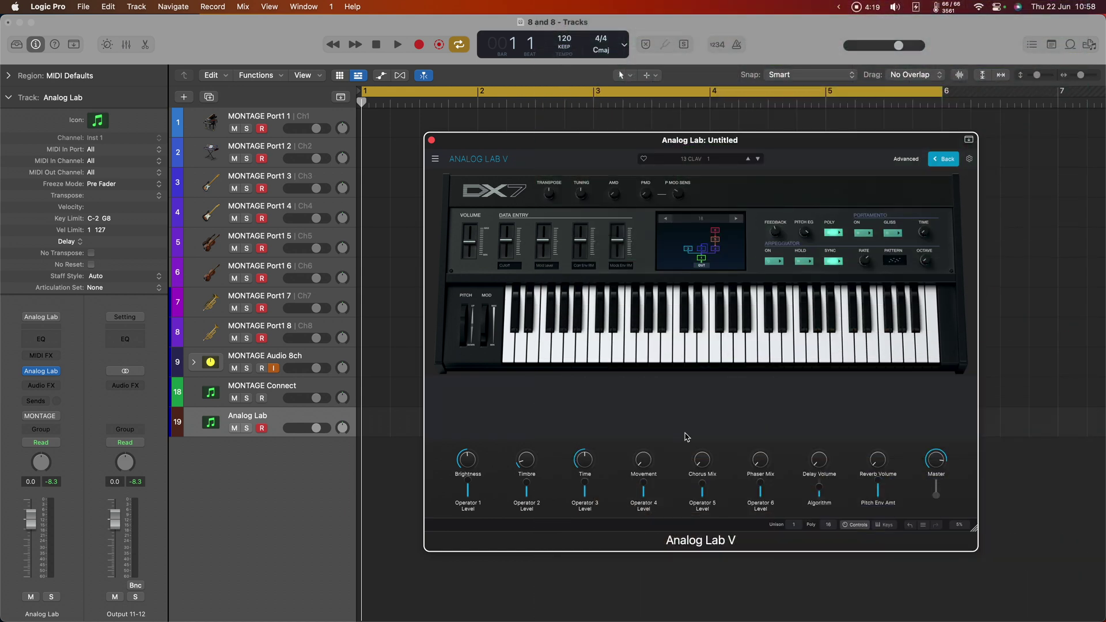
Move the Analog Lab DX7 plug-in window up and slightly to the left
drag(618, 145, 574, 131)
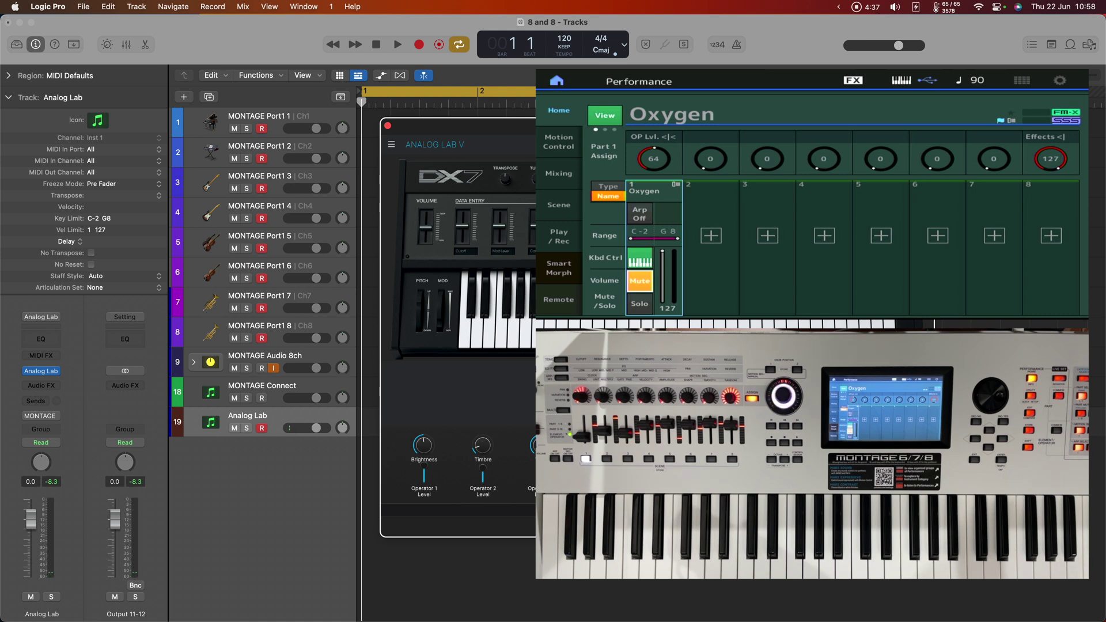
click(52, 420)
mouse_move(69, 454)
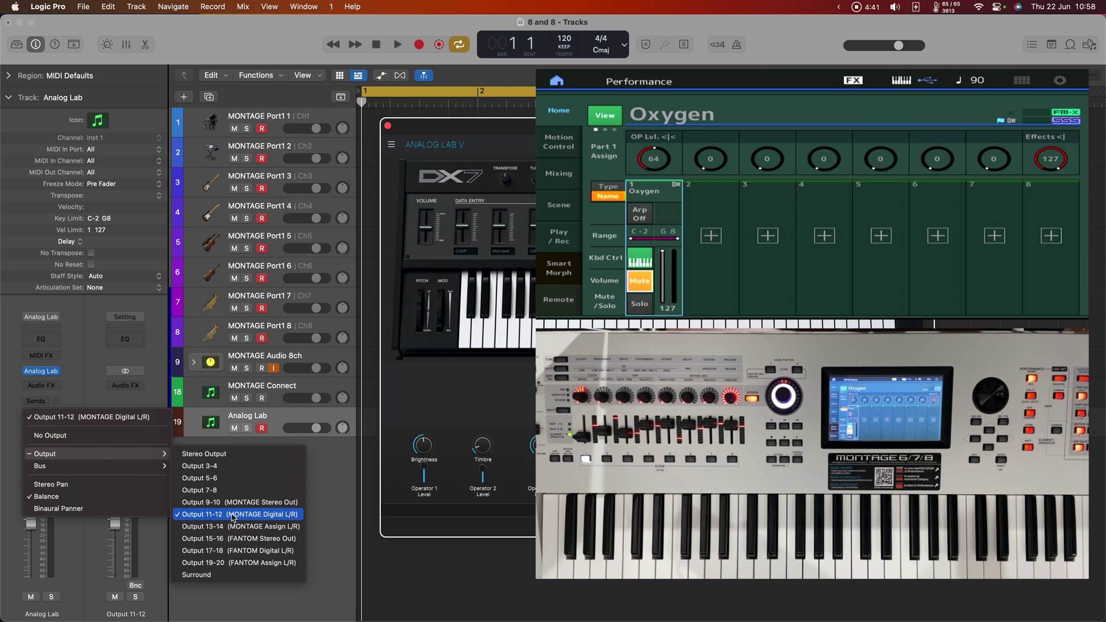
click(291, 520)
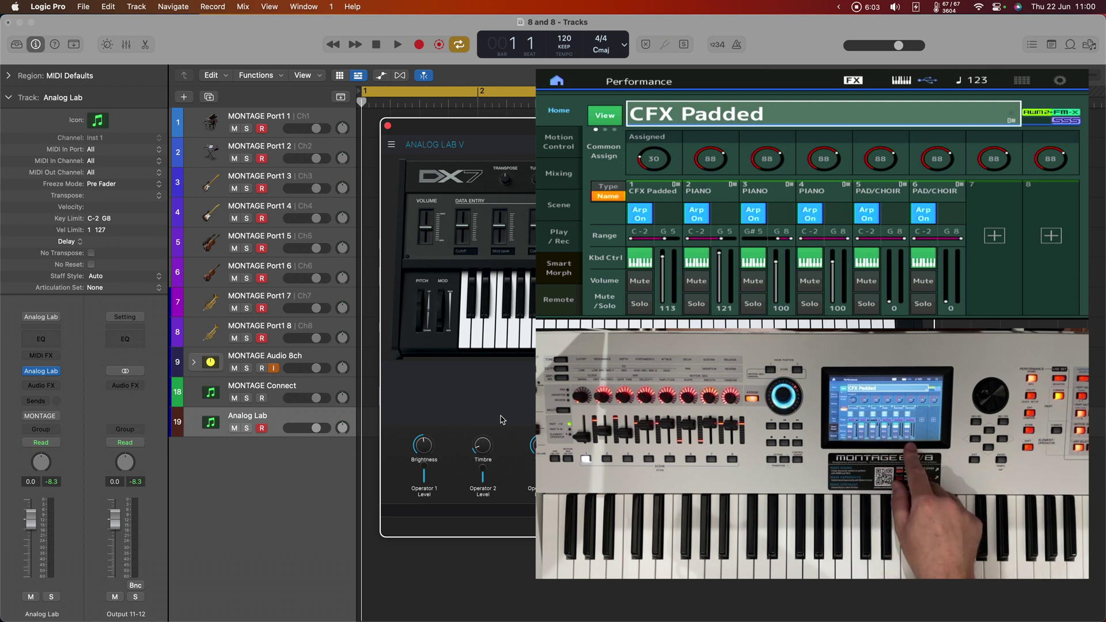
Delete the selected Analog Lab track from the Tracks window
click(336, 413)
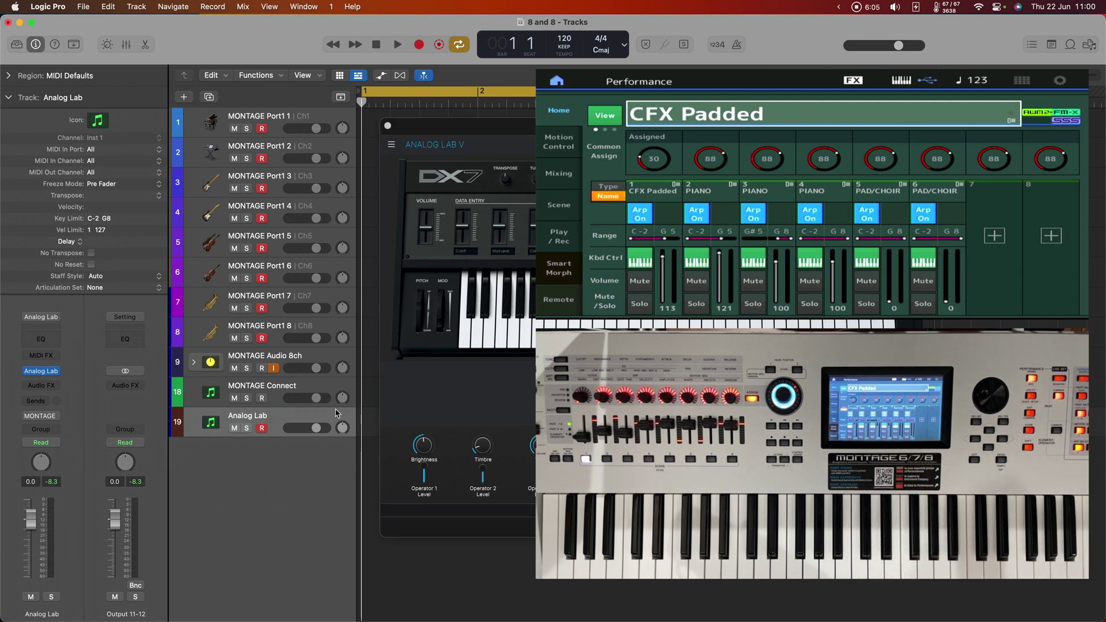
key(super+BackSpace)
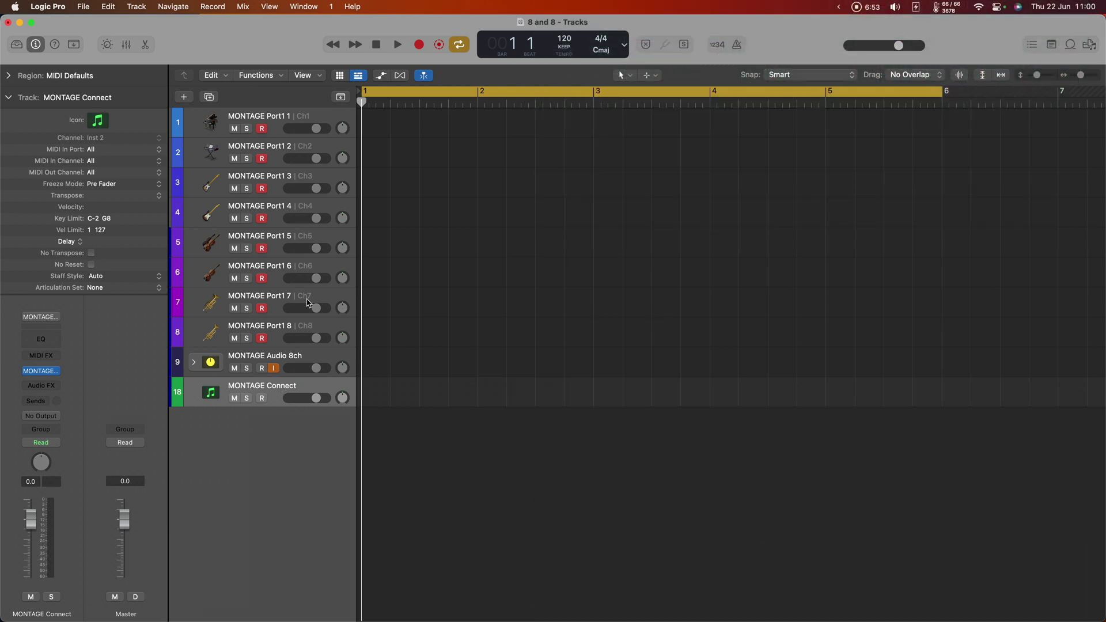
Create a software instrument track on Inst 1 using the saved Pigments channel strip setting
click(183, 97)
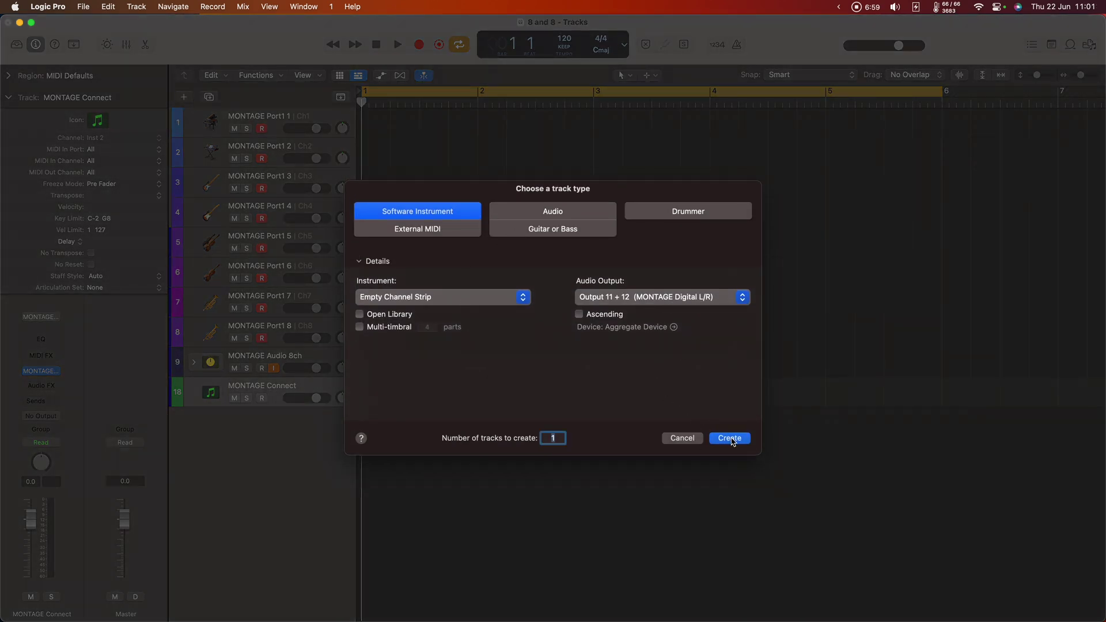
key(Return)
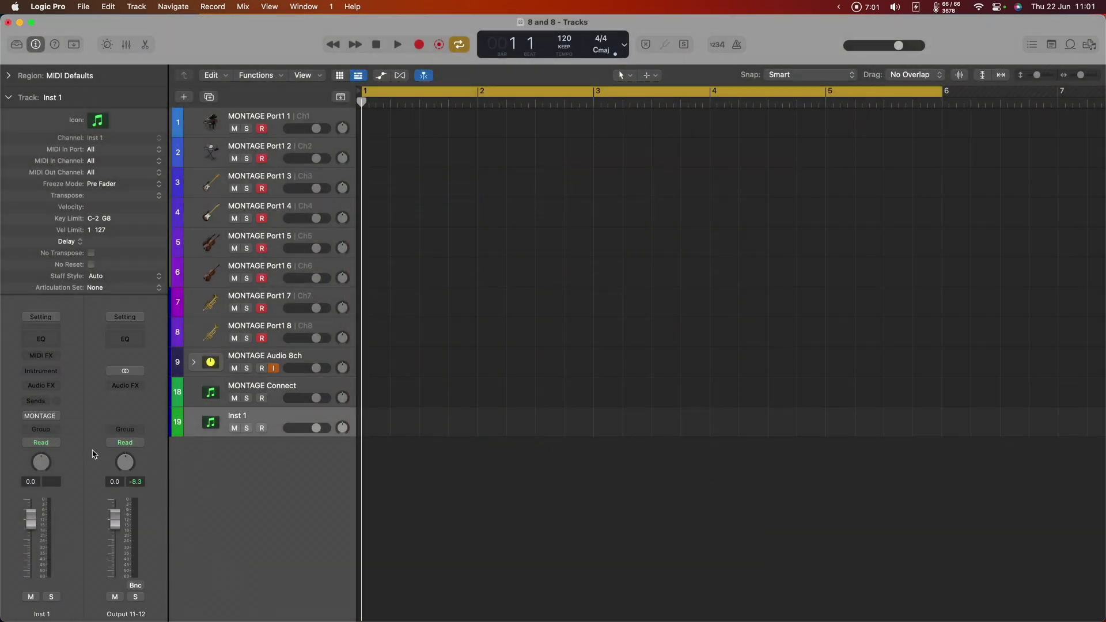
click(45, 317)
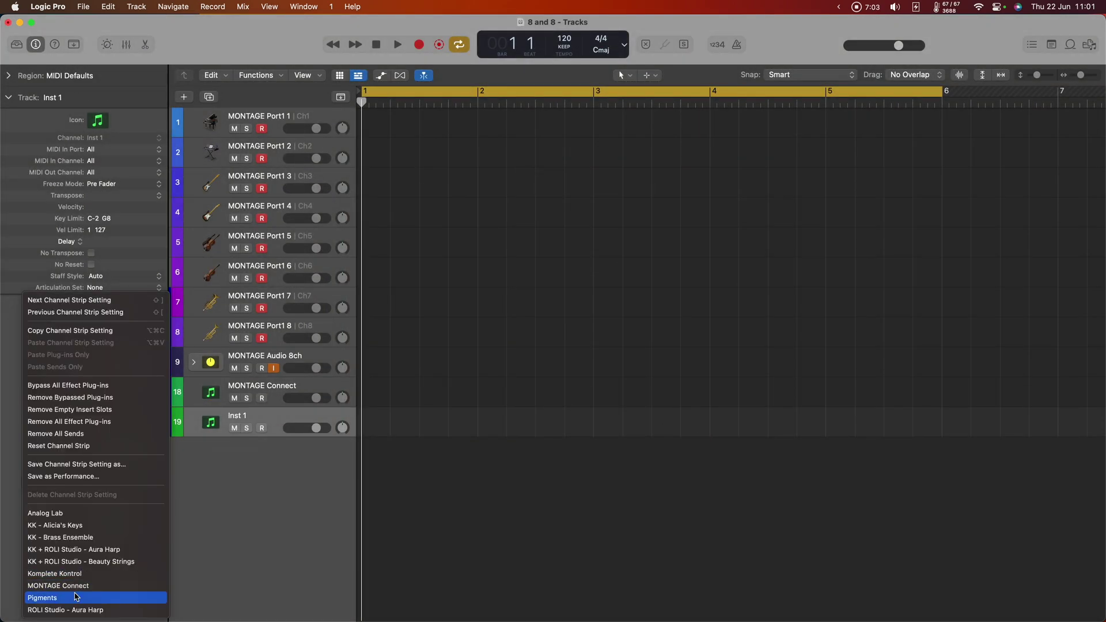
click(405, 535)
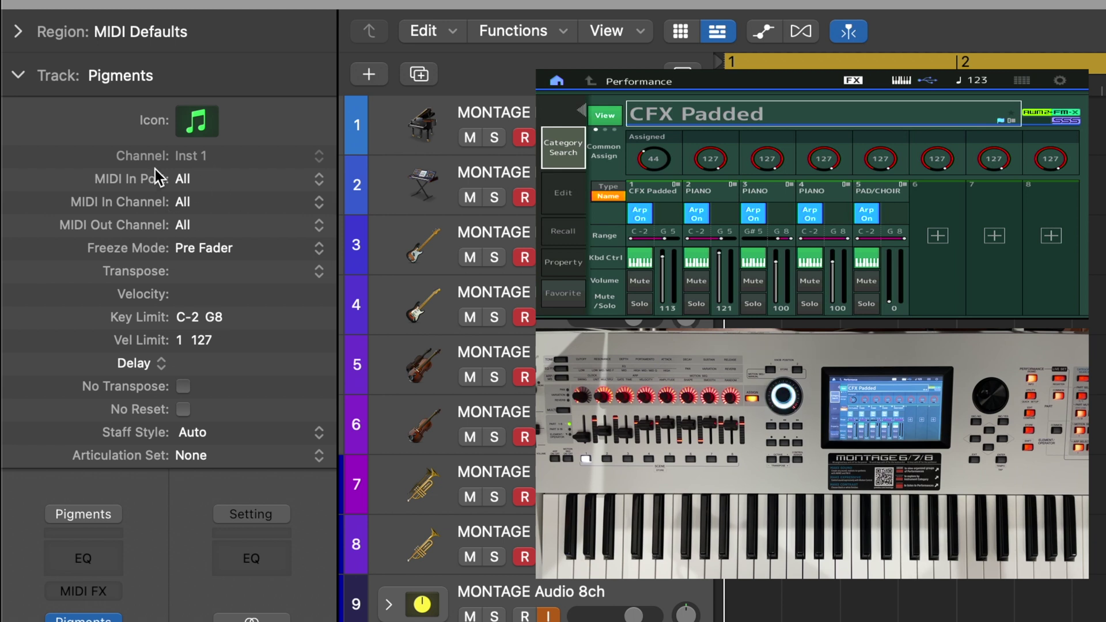
Set the Pigments track's MIDI In Port to MONTAGE Port1 and MIDI In Channel to 5
click(211, 180)
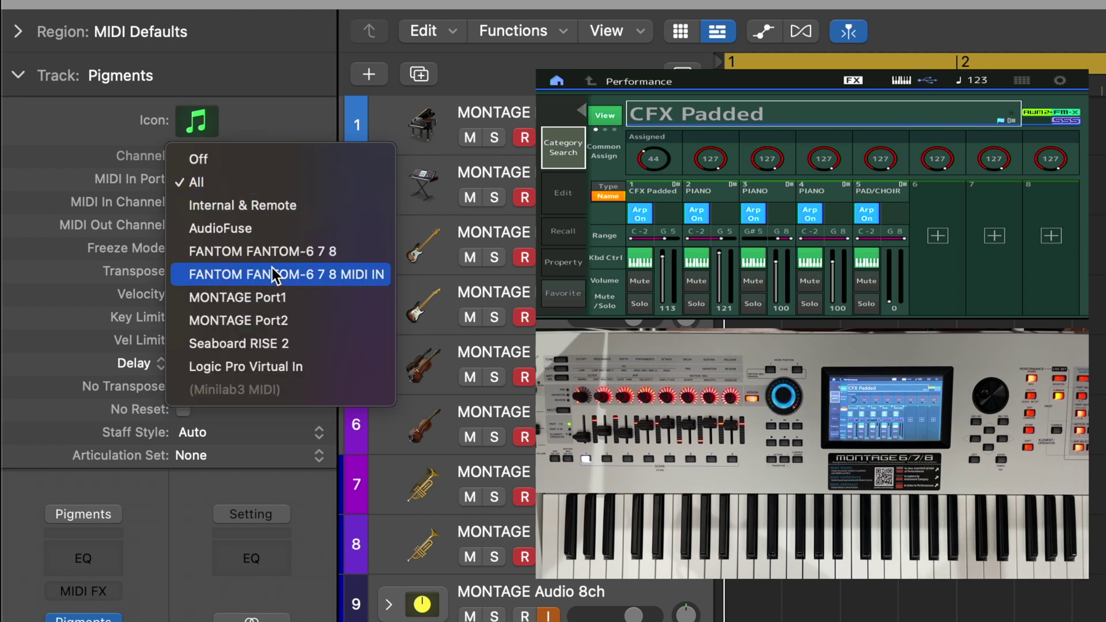
click(282, 298)
click(168, 202)
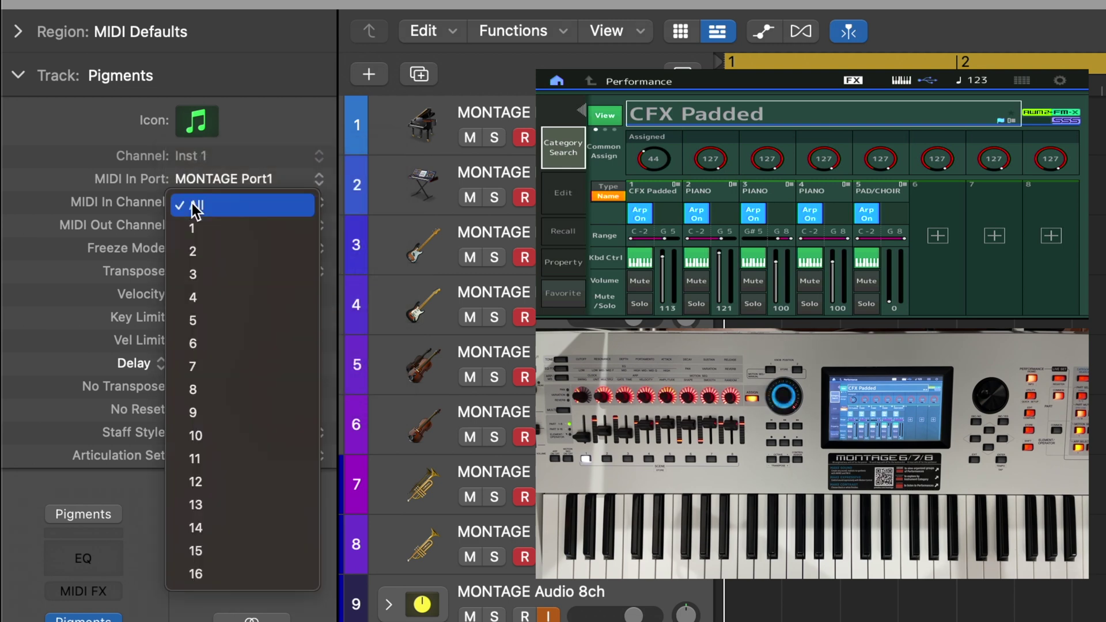
click(219, 320)
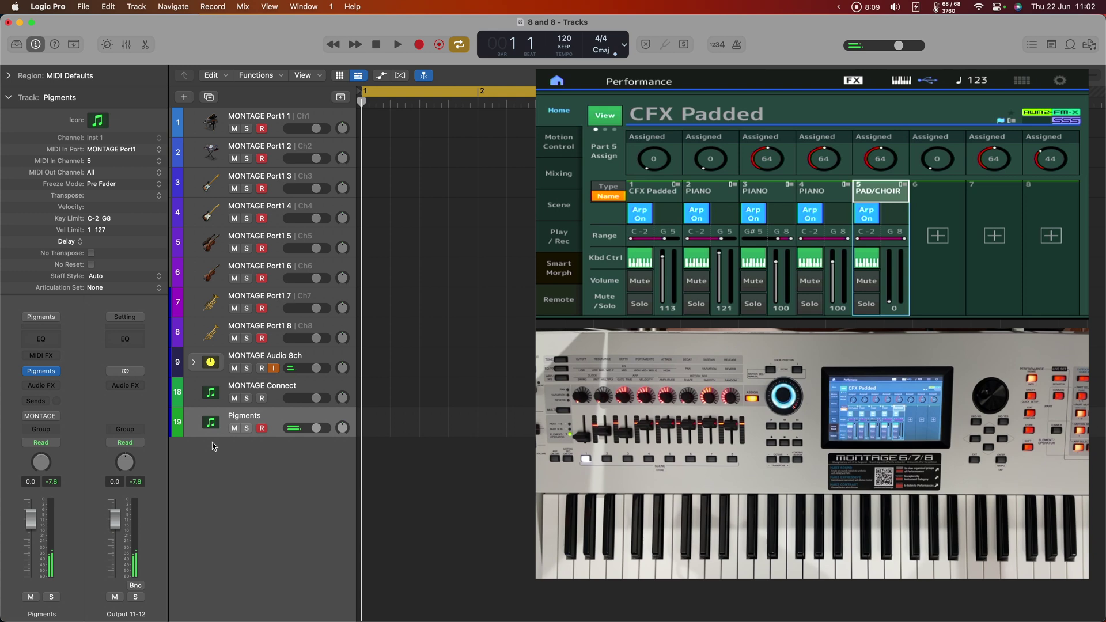
Add another software instrument track with the saved Komplete Kontrol channel strip setting
click(183, 96)
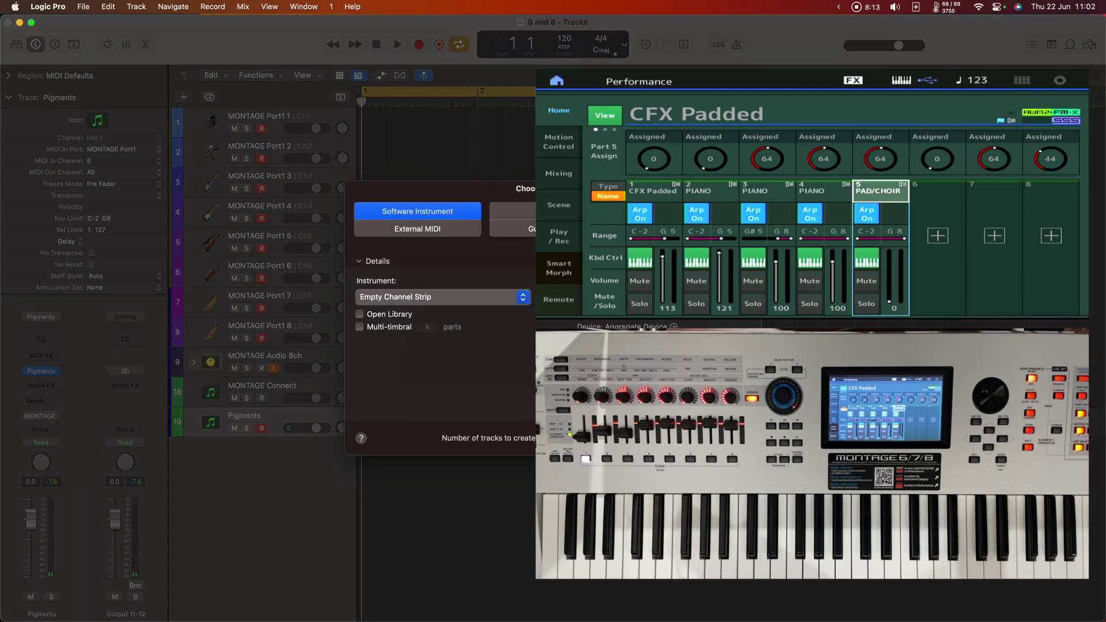
key(Return)
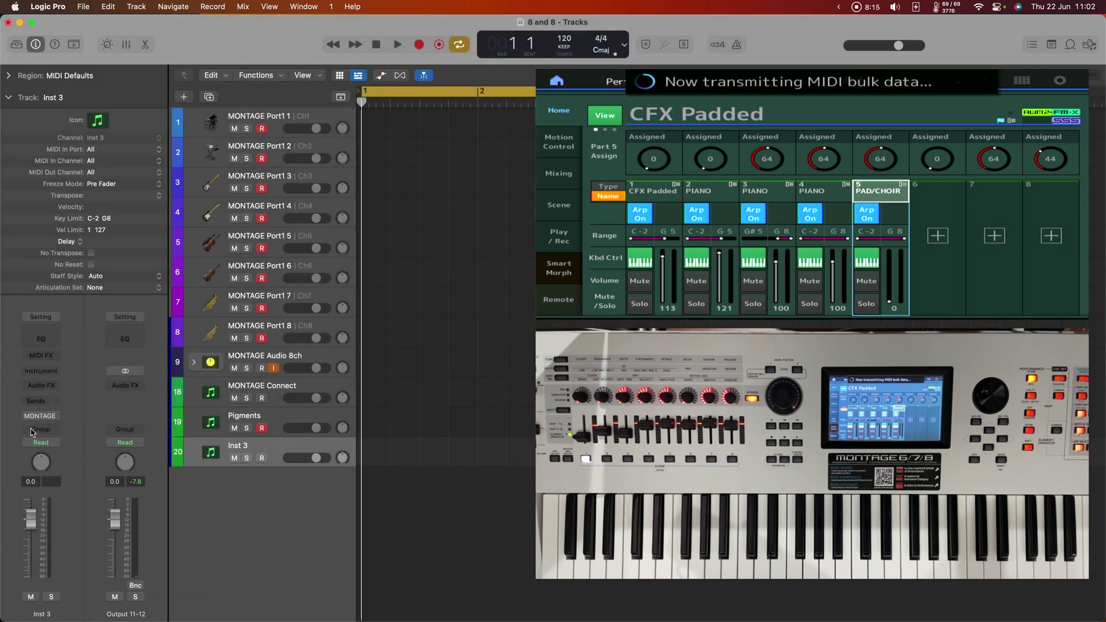
click(41, 316)
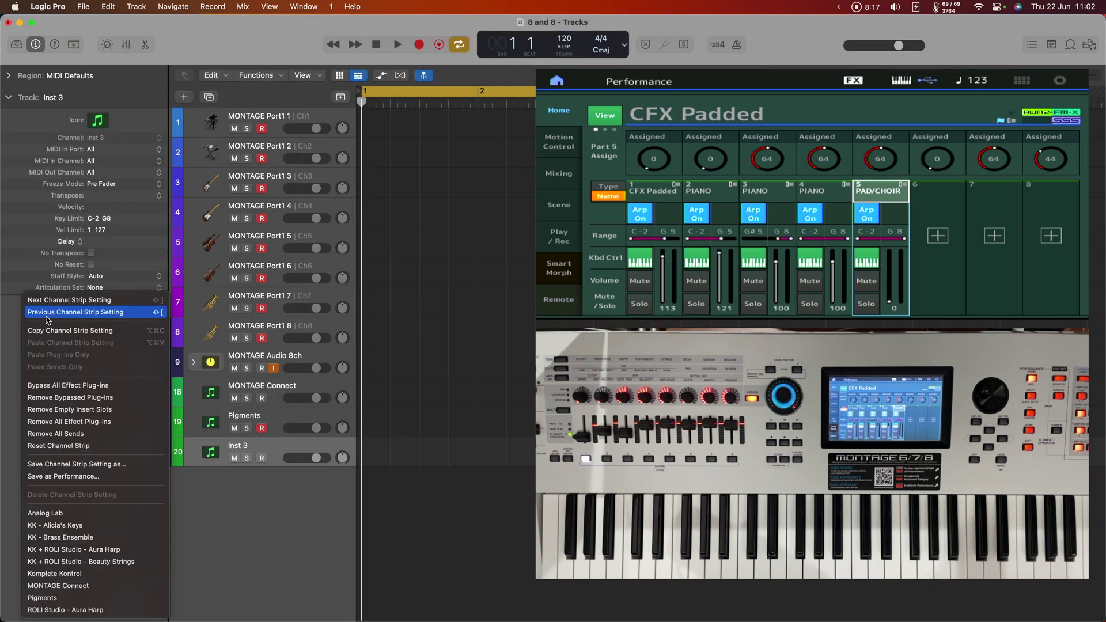
click(66, 574)
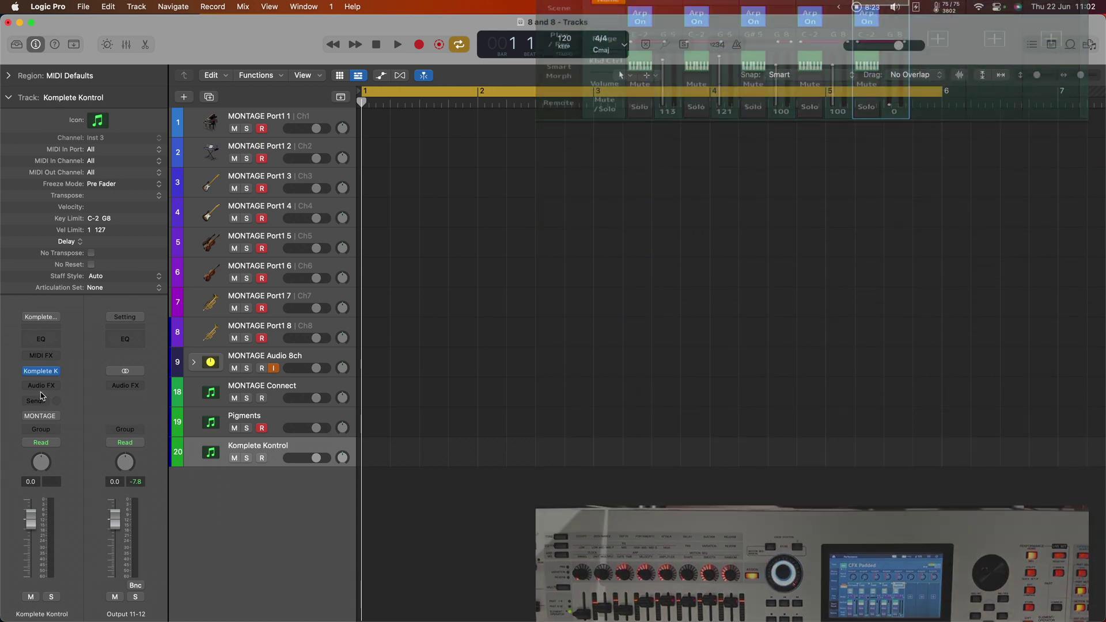
In the Komplete Kontrol window, browse the library by instrument product to find Massive X
click(42, 372)
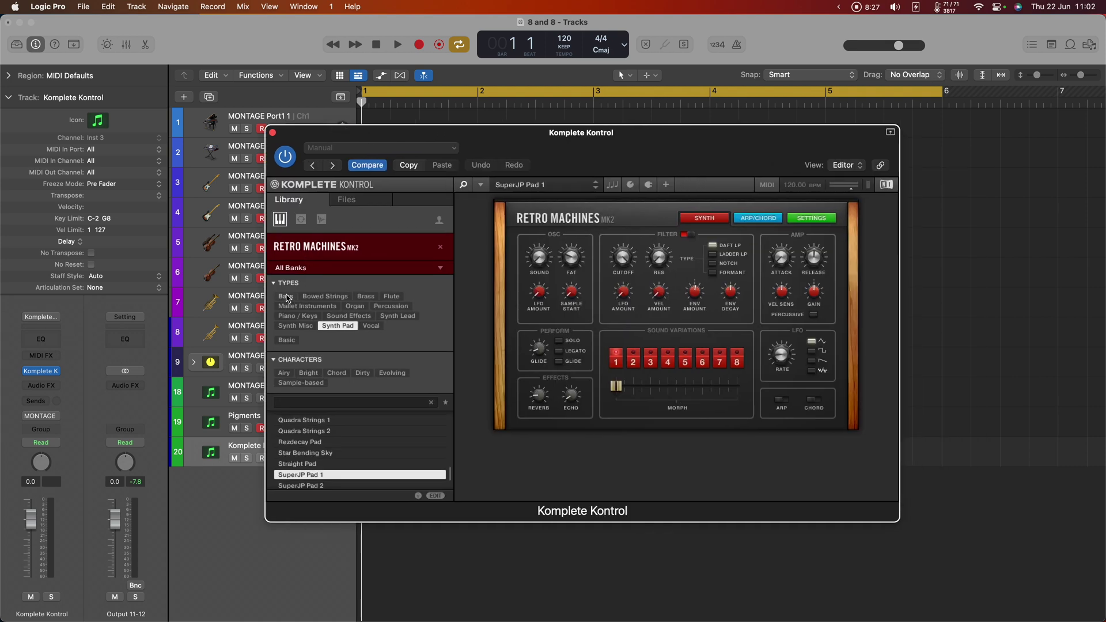
click(341, 251)
mouse_move(347, 602)
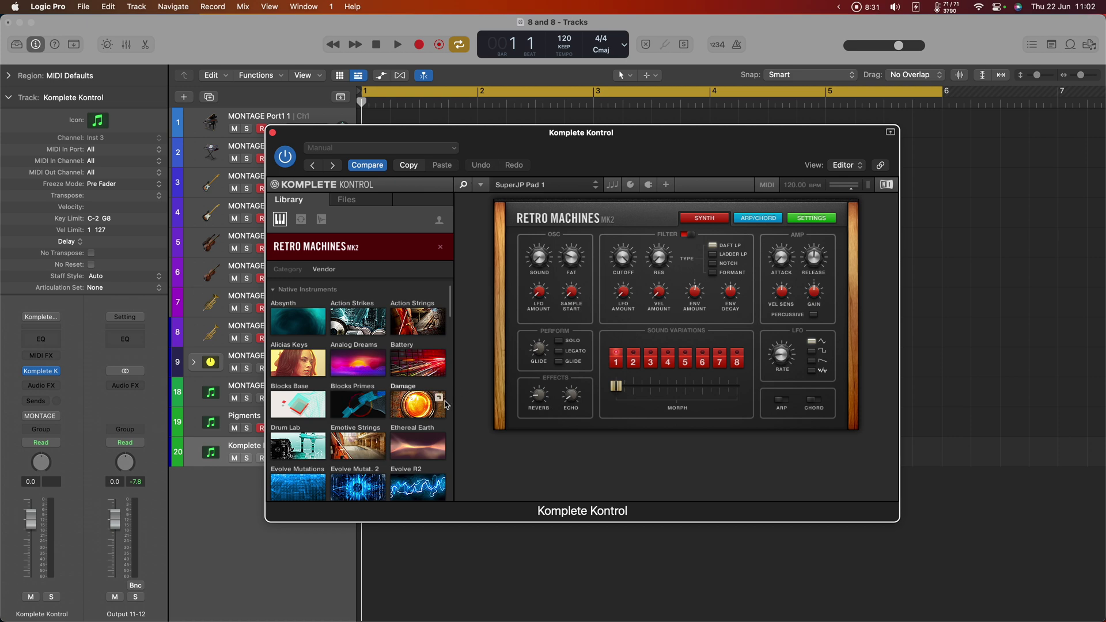
scroll(444, 404, down, 10)
scroll(380, 443, down, 5)
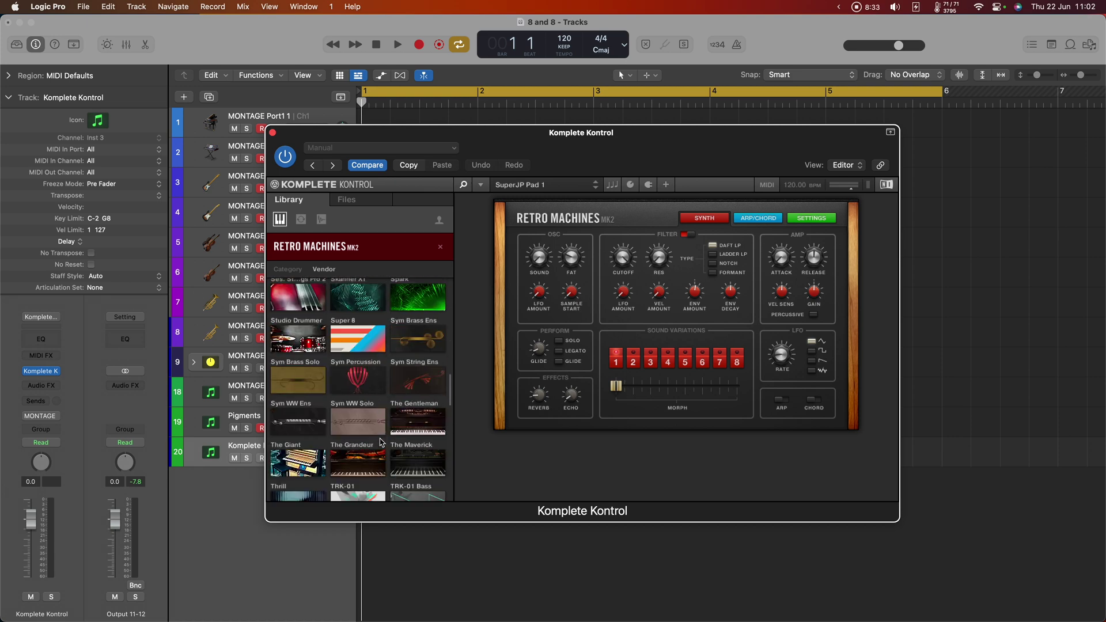
scroll(383, 443, down, 4)
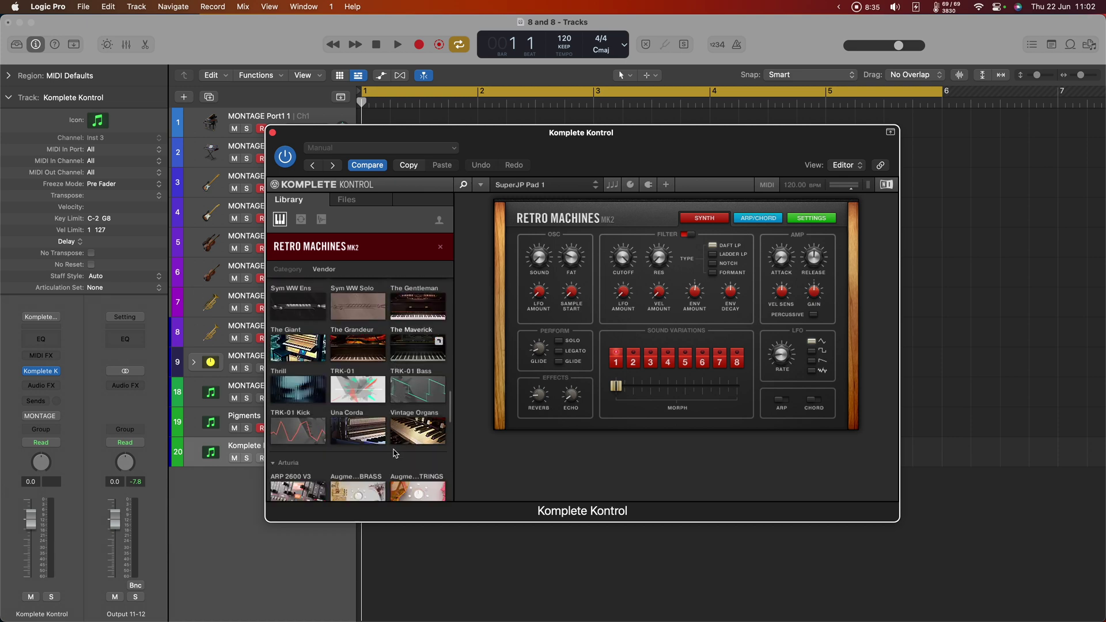
scroll(380, 406, up, 2)
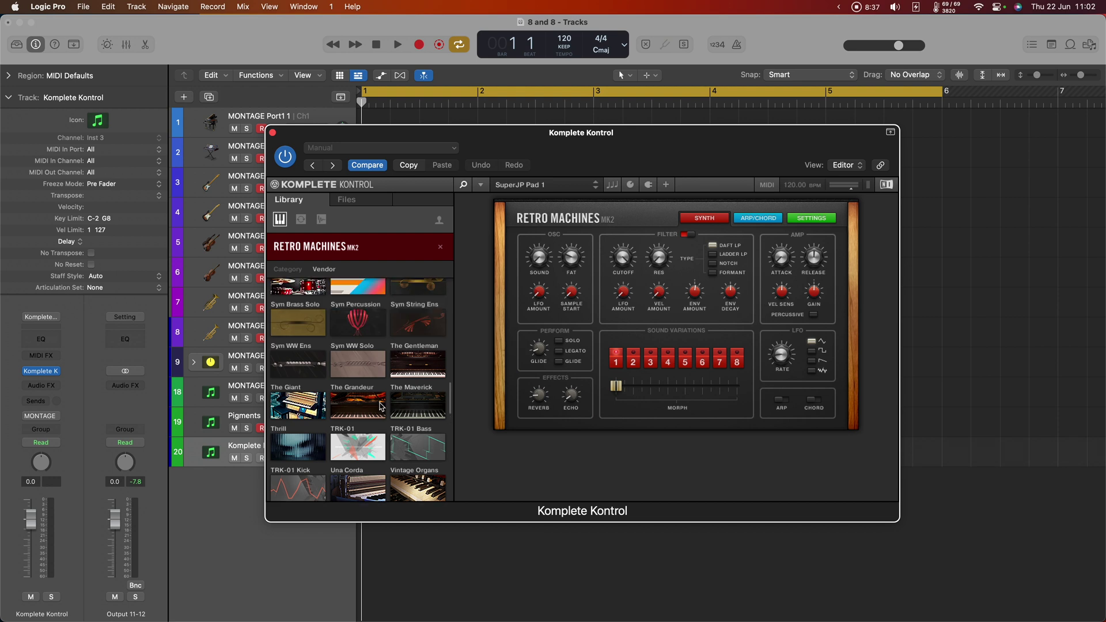
scroll(380, 406, up, 3)
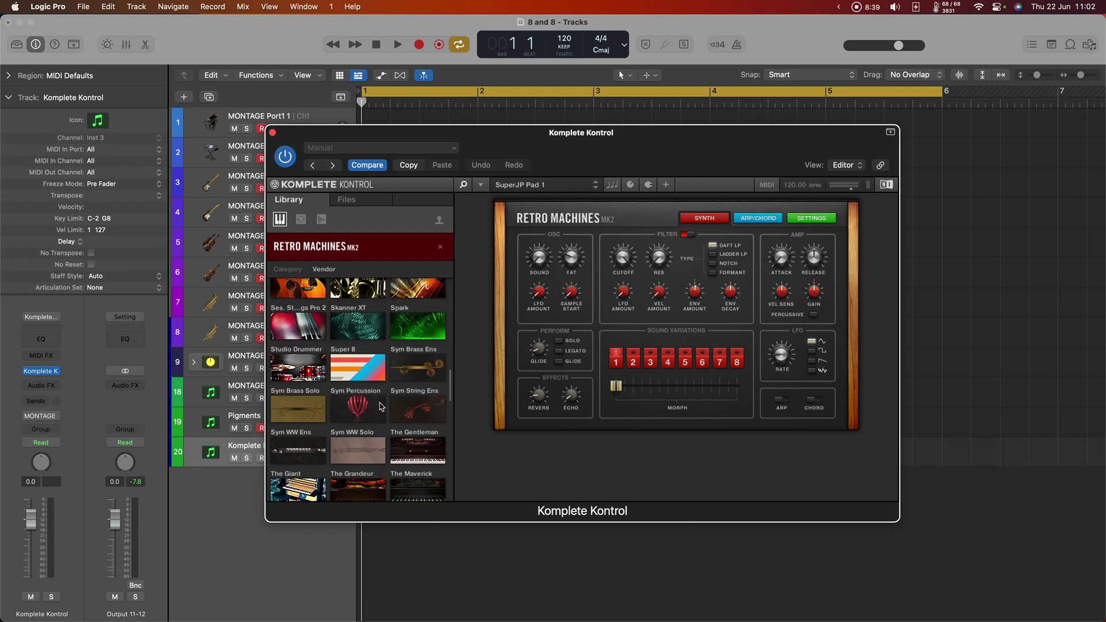
scroll(379, 406, up, 6)
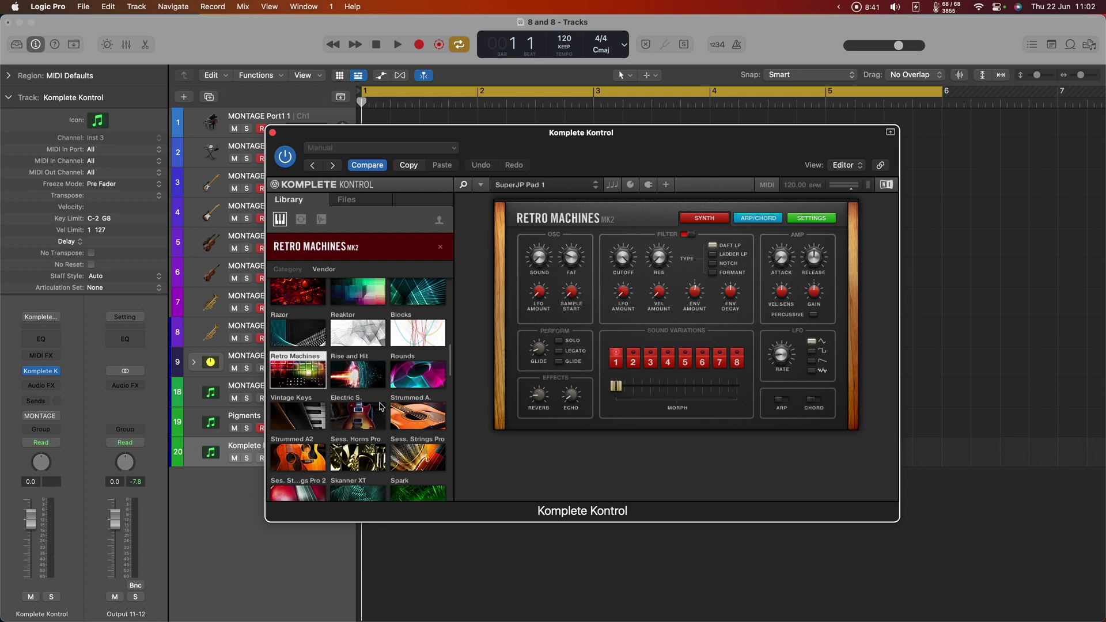
scroll(379, 407, up, 3)
Filter Massive X presets to Analog, audition Funk One and Strange Acid, then settle on Subterra
click(419, 340)
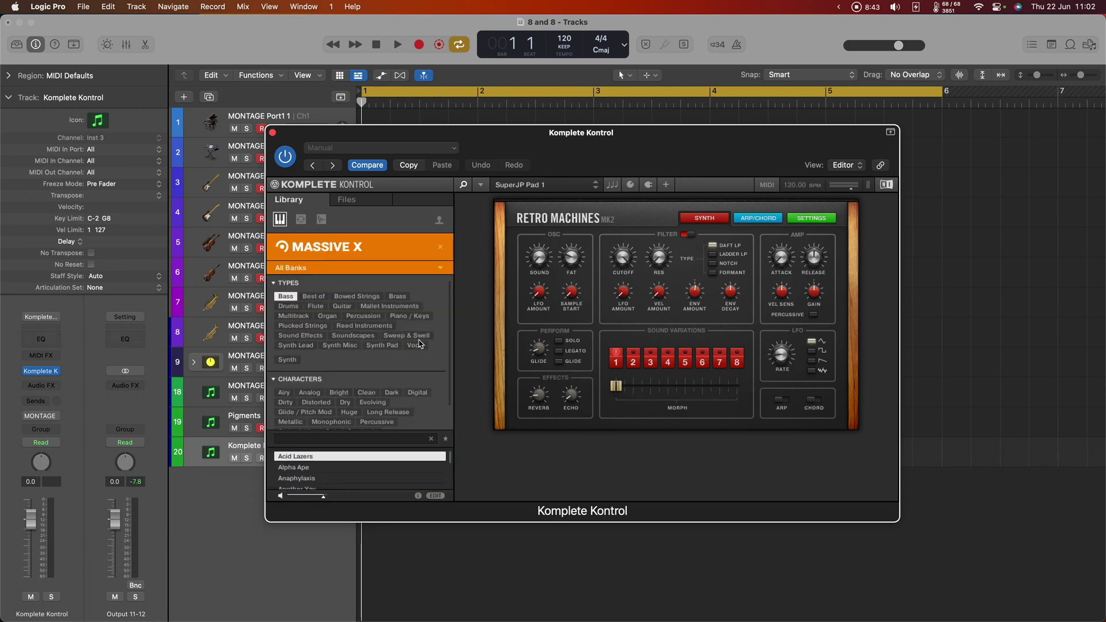
click(309, 393)
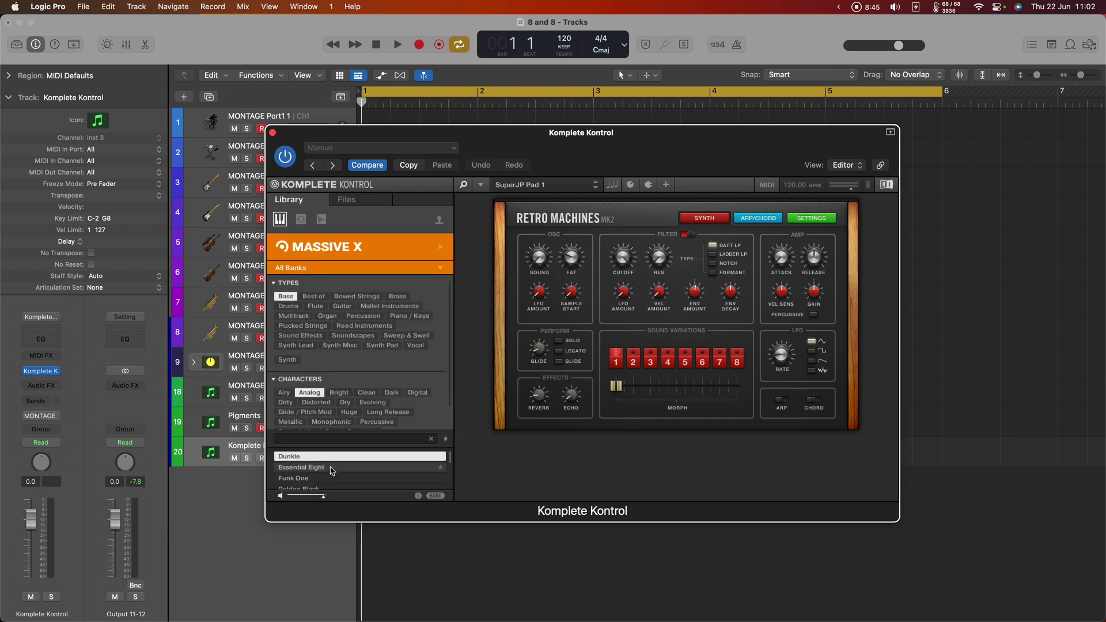
click(321, 479)
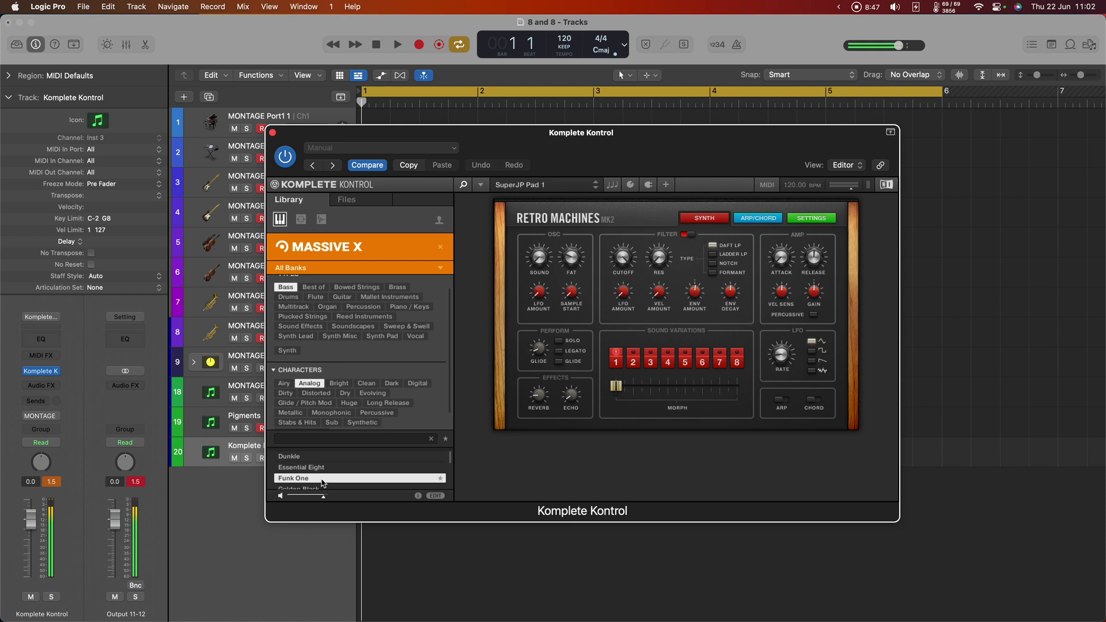
scroll(335, 484, down, 1)
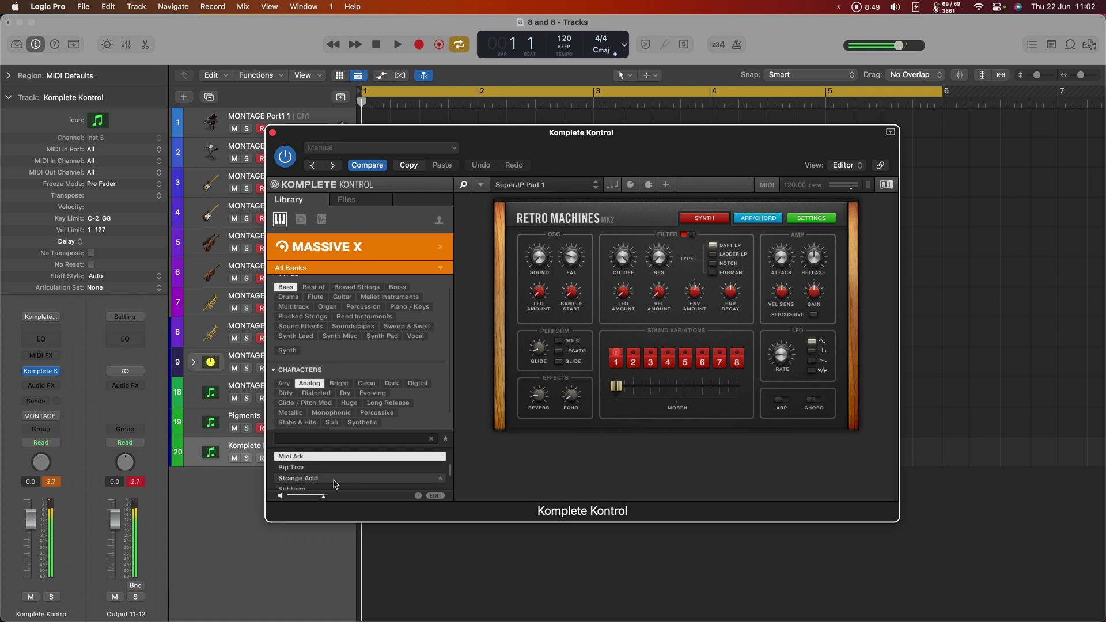
click(334, 479)
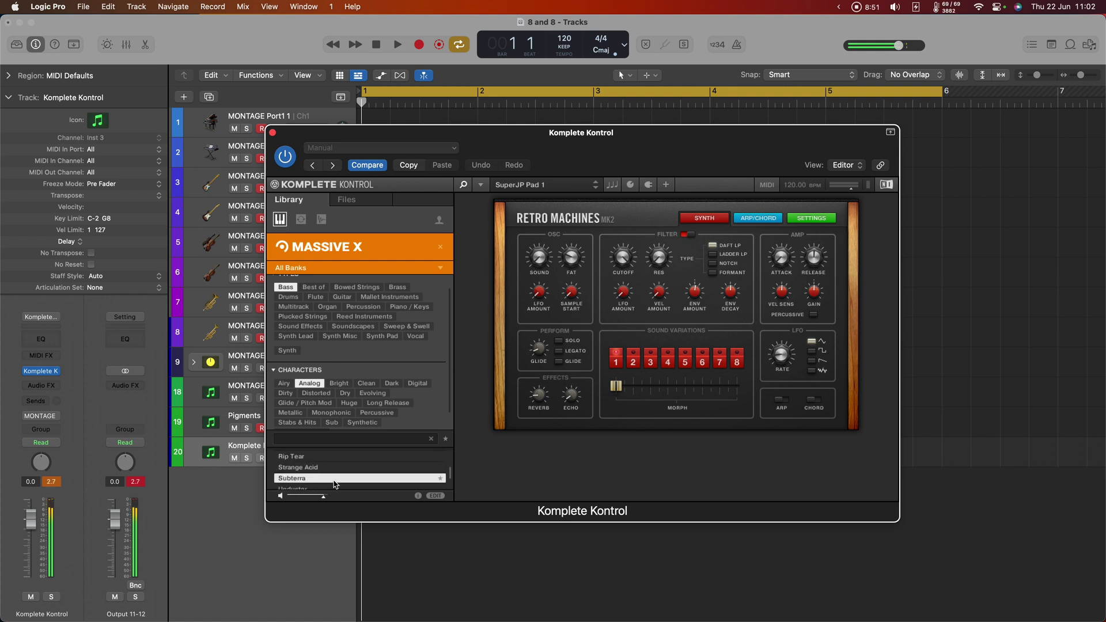
key(Up)
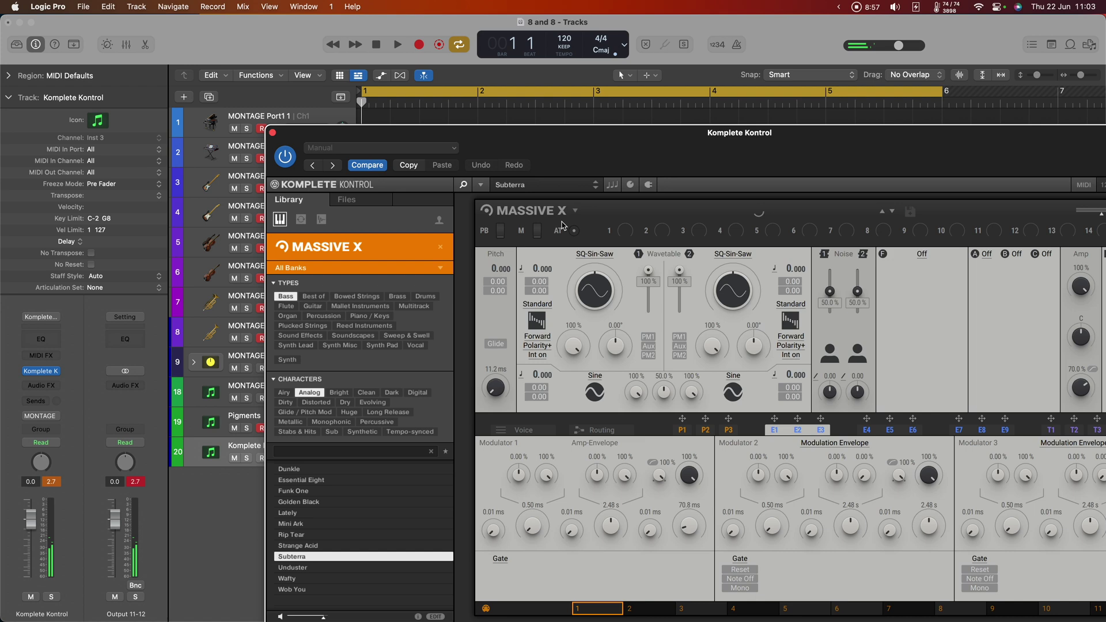
Move the Komplete Kontrol window to the top-right and record-enable the Komplete Kontrol track
drag(520, 138, 650, 67)
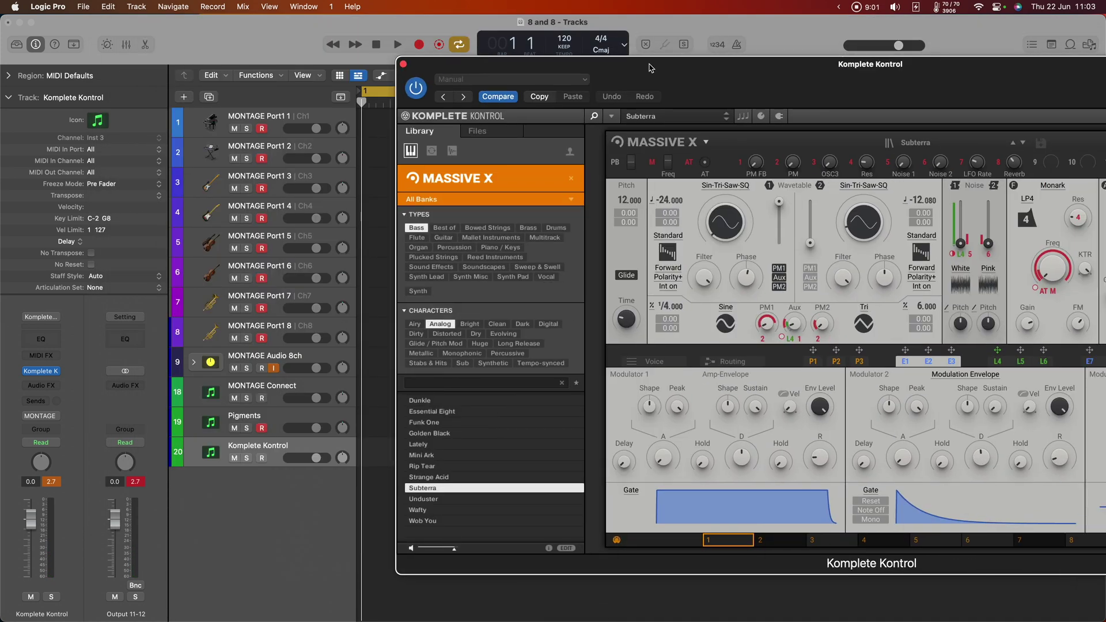
click(263, 458)
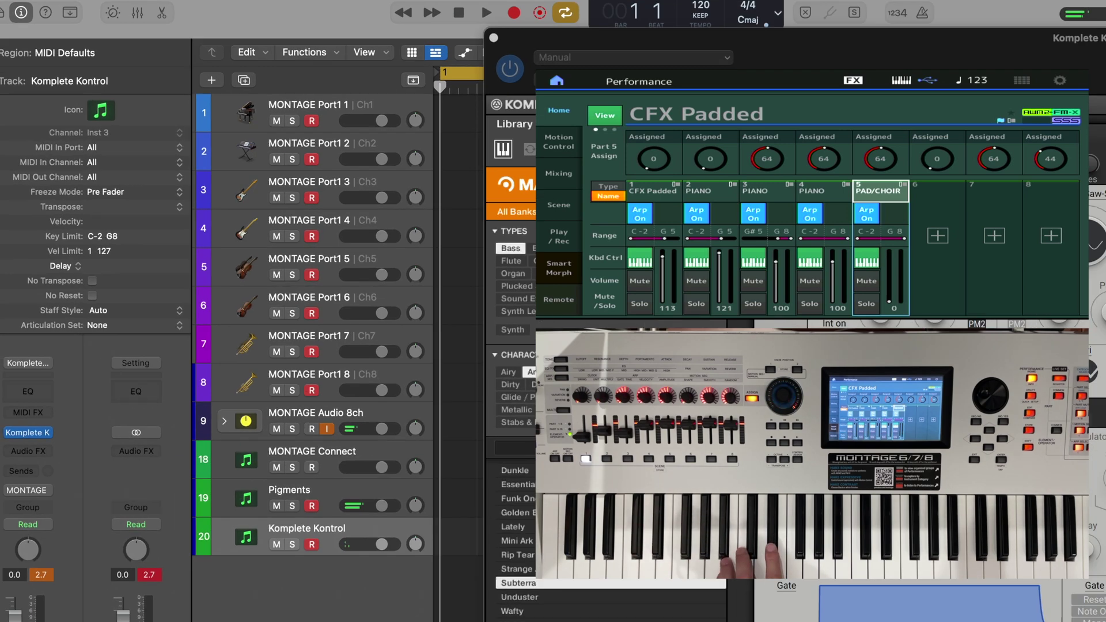
Change the Komplete Kontrol track's Key Limit upper note from G8 to D#2
double_click(115, 235)
click(129, 236)
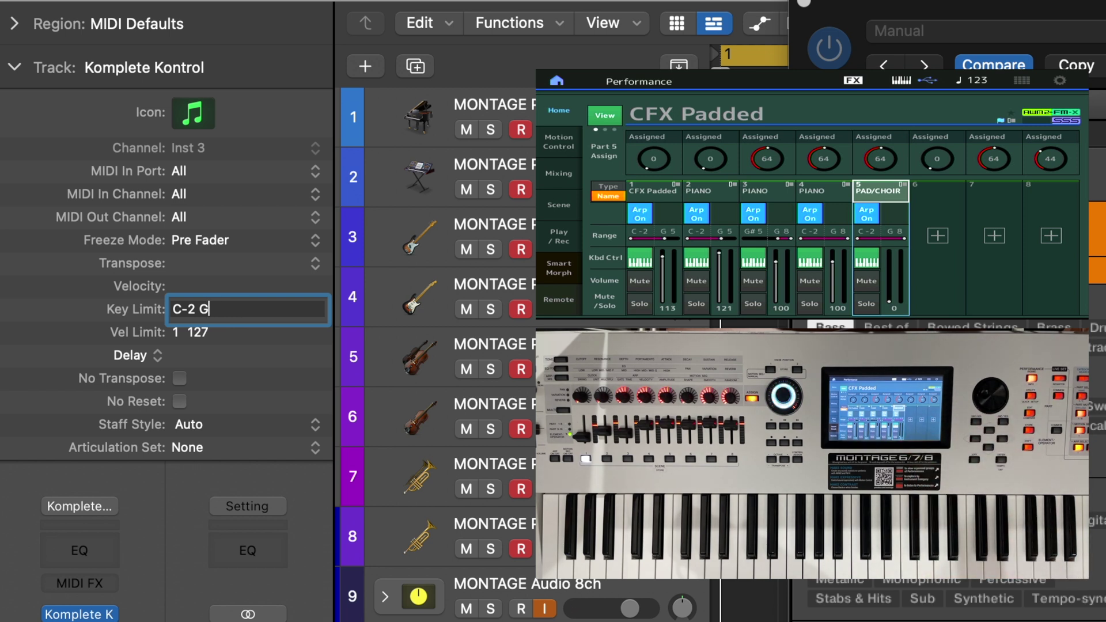
key(BackSpace)
text(D#2)
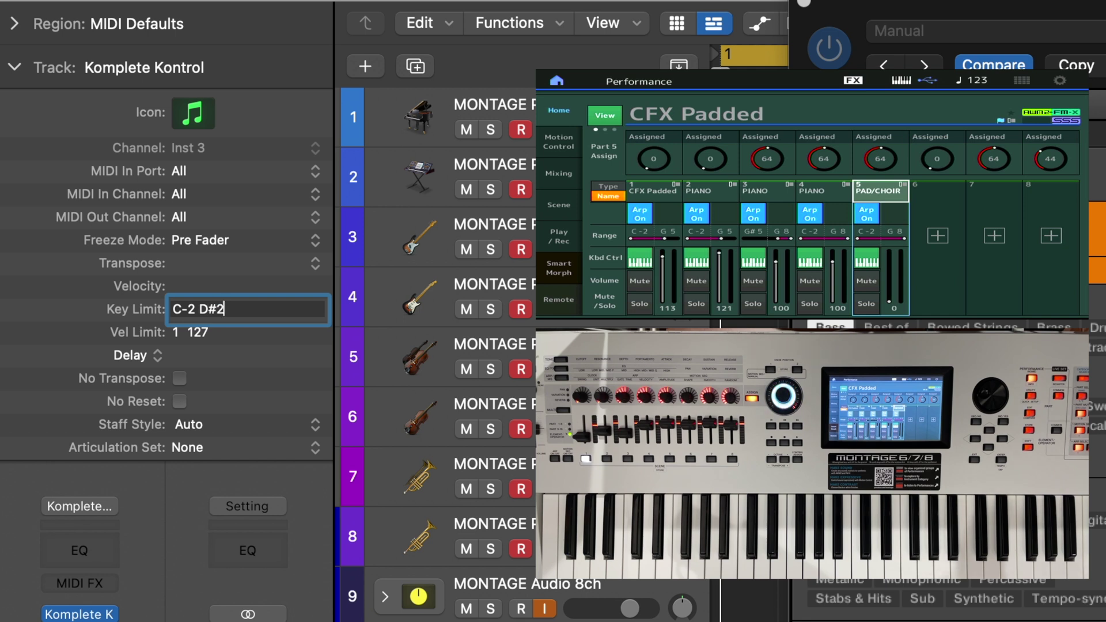
key(Return)
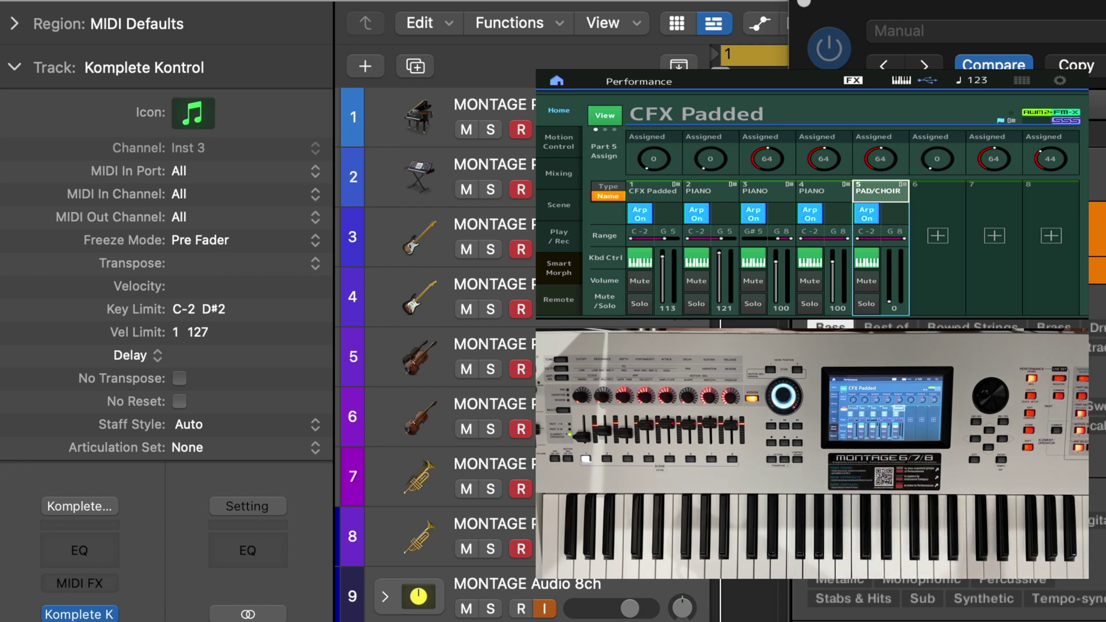
Set the Komplete Kontrol track's MIDI In Port to MONTAGE Port1 and MIDI In Channel to 6
click(182, 169)
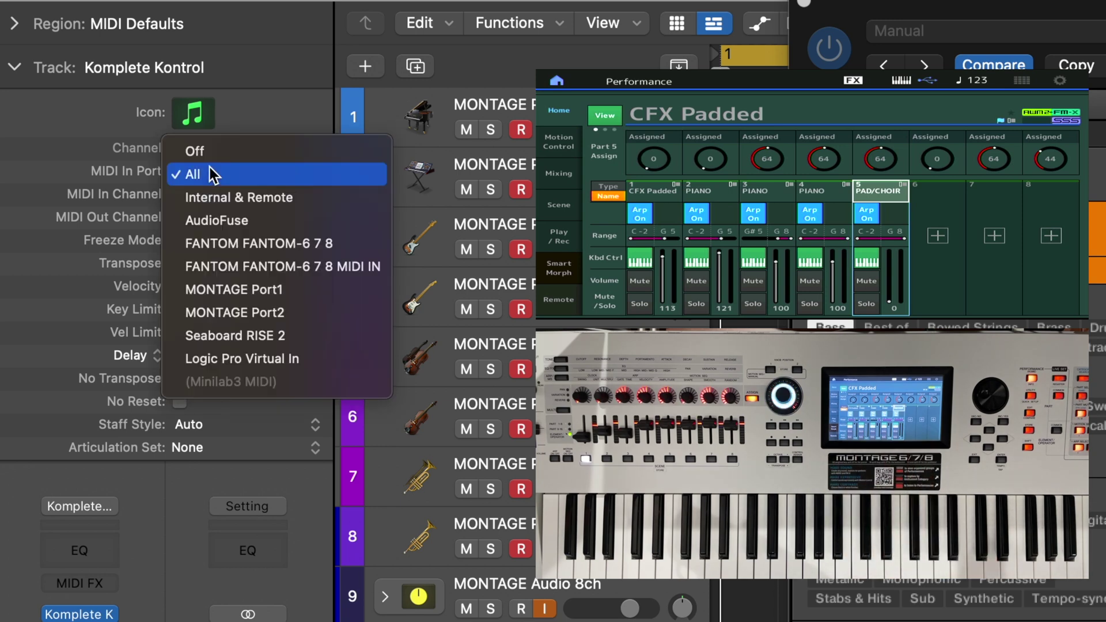
click(284, 282)
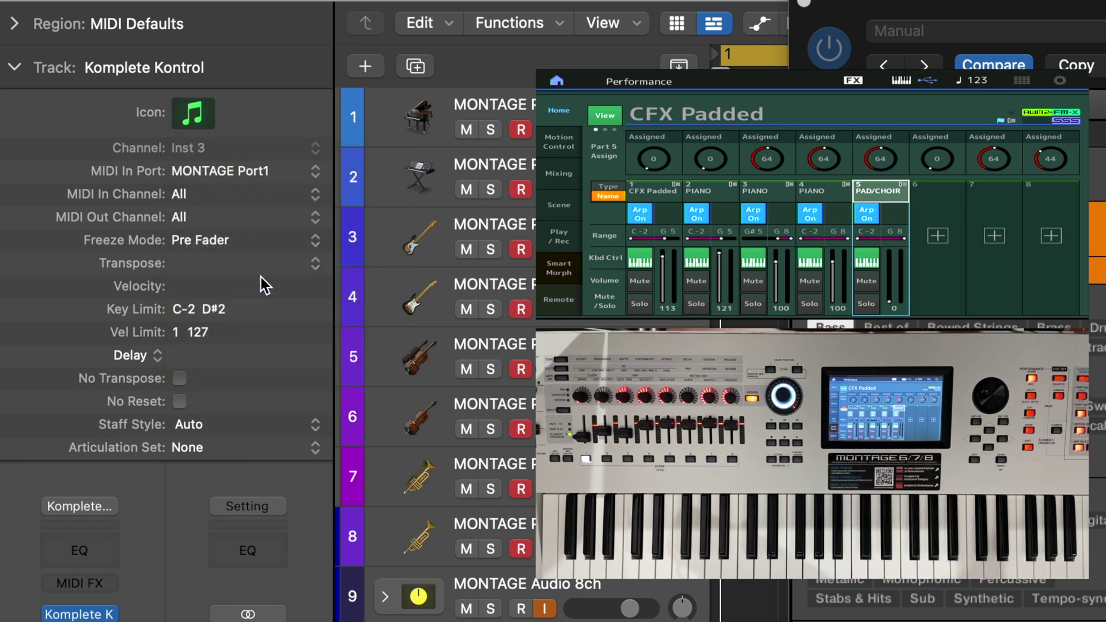
click(206, 193)
click(206, 332)
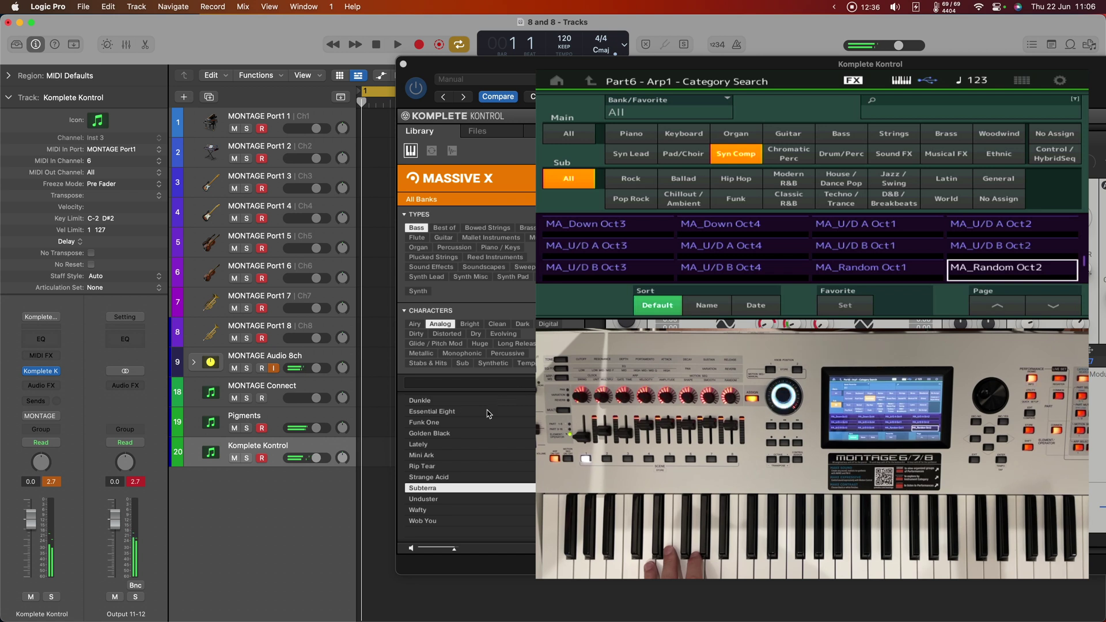
Load the Lately preset in Massive X, replacing Subterra
click(432, 445)
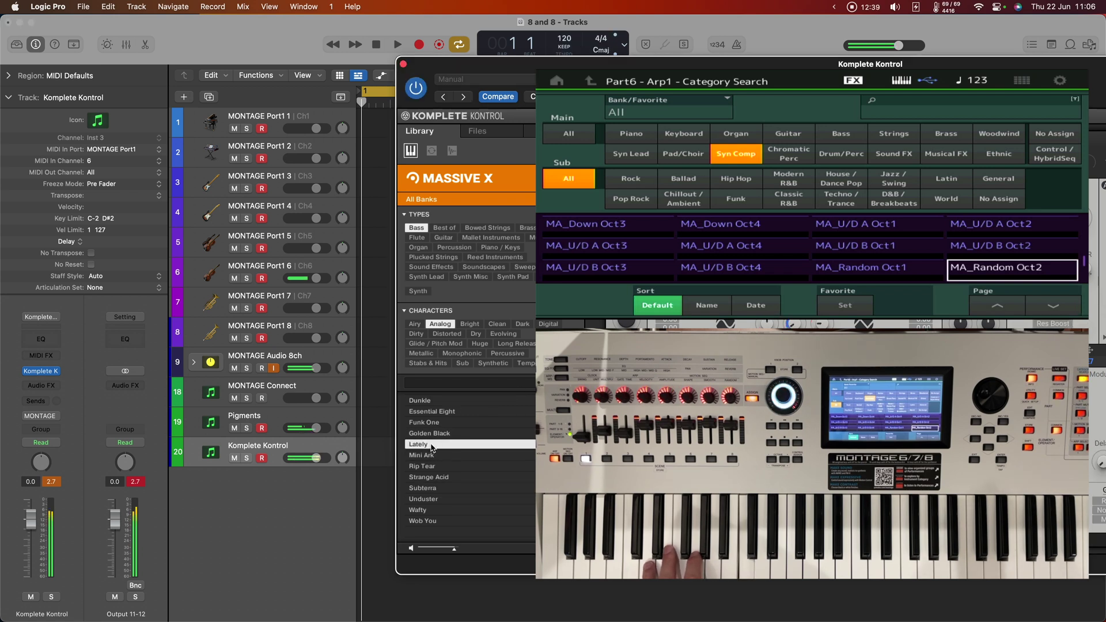